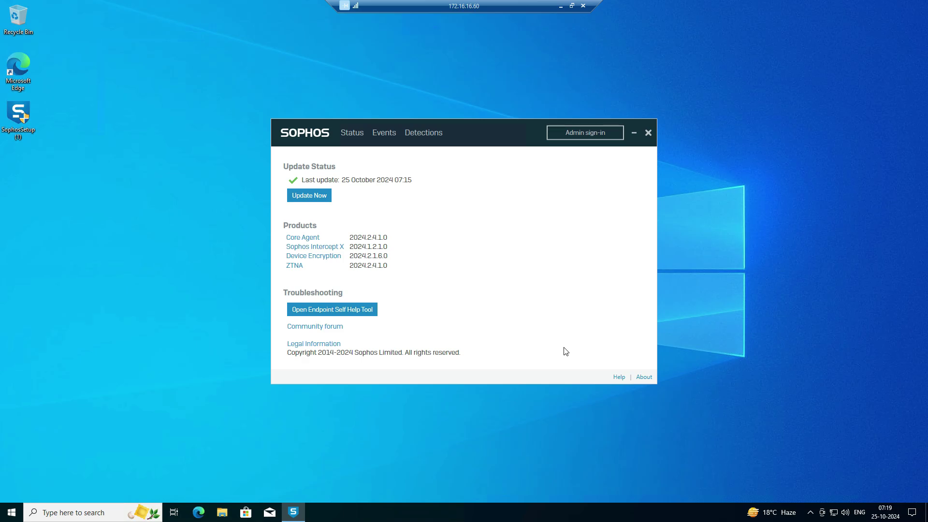
- Bring up Sophos Endpoint's tamper protection password prompt, then minimize the remote session
left_click(601, 135)
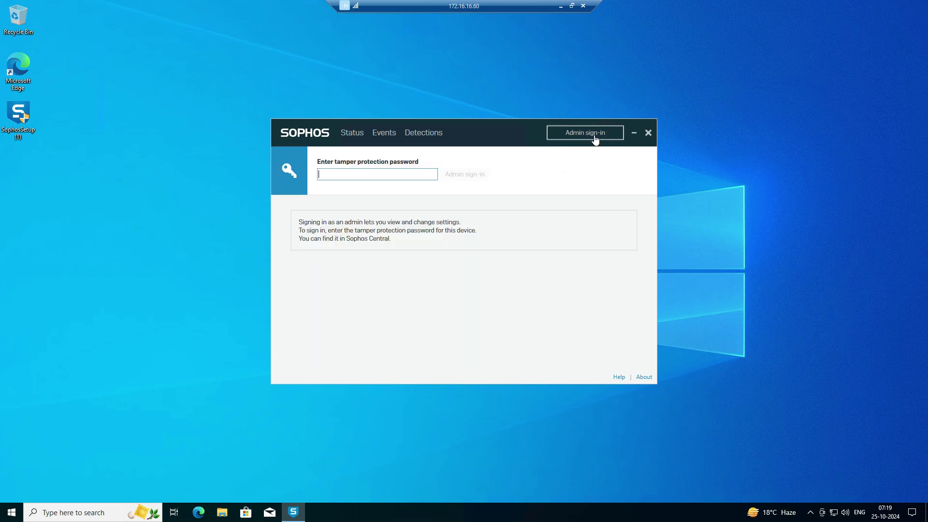
left_click(560, 6)
- Open computer Demopc1 from the Endpoint Protection computers list in Sophos Central
left_click(174, 54)
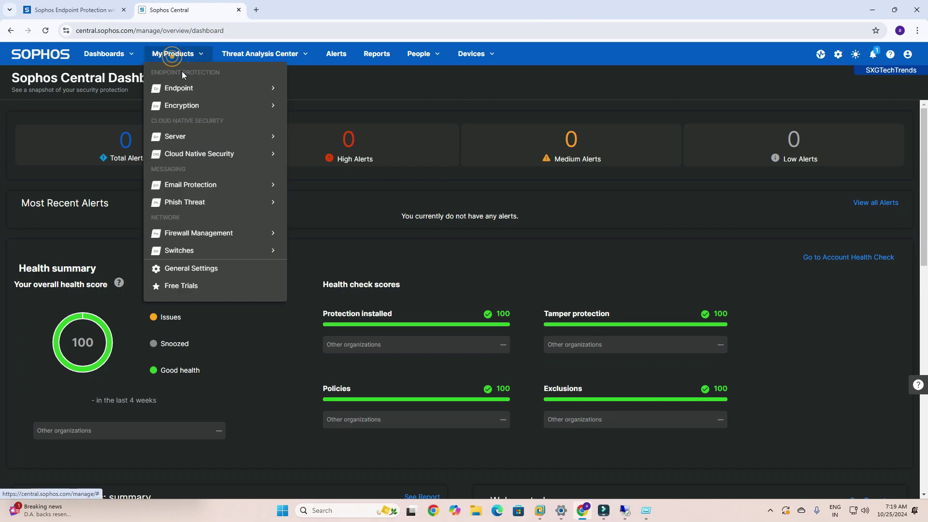
left_click(194, 92)
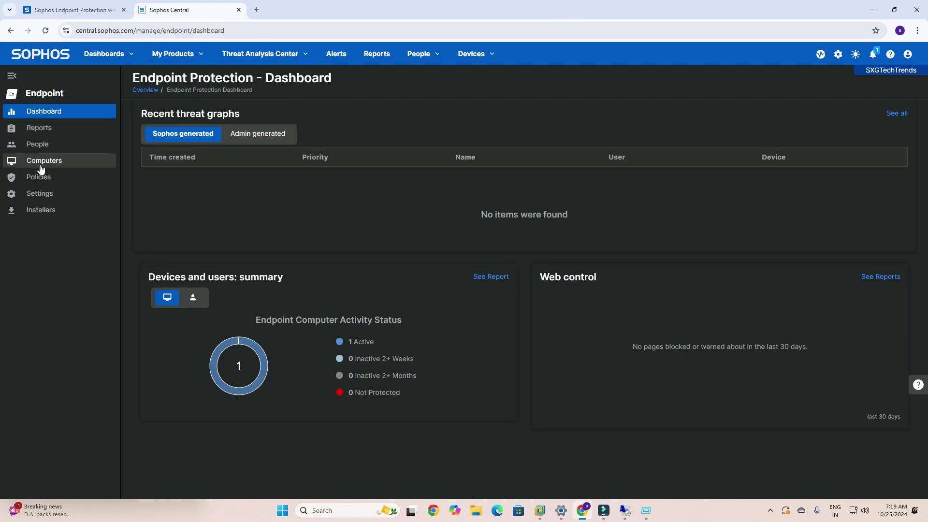
left_click(40, 164)
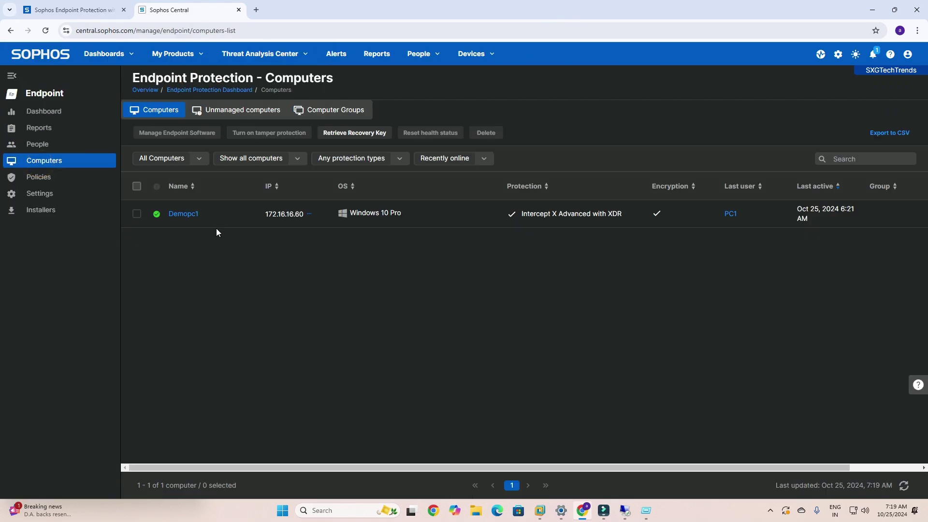
left_click(191, 215)
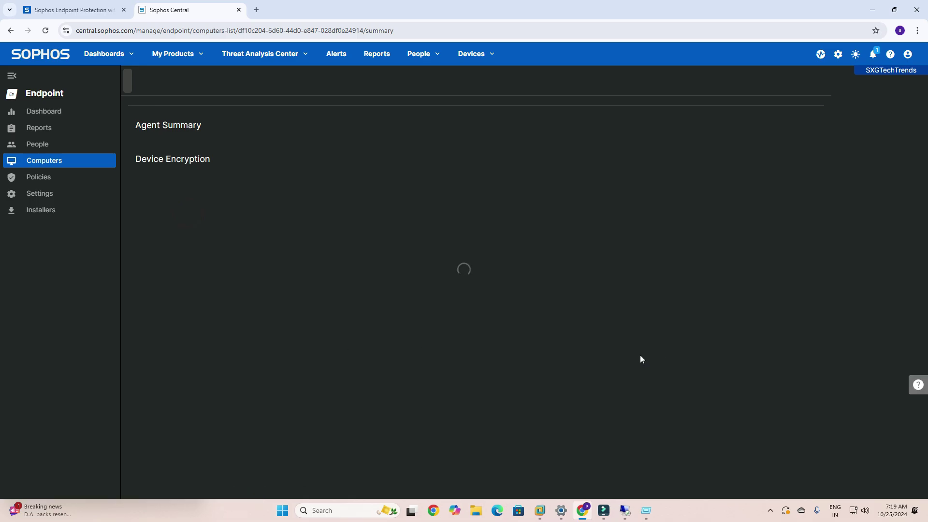
- Reveal and select Demopc1's current tamper protection password, then minimize the browser
scroll(435, 369, "down", 4)
left_click(470, 266)
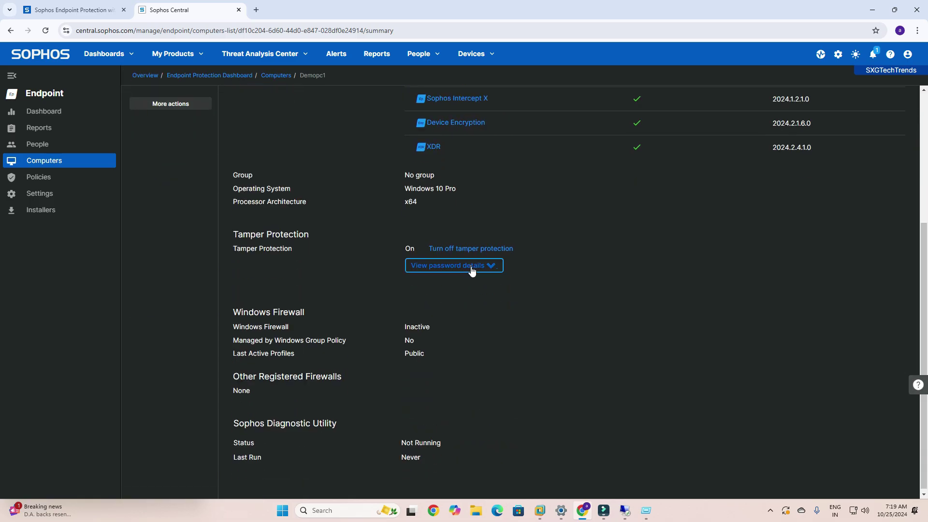
scroll(299, 382, "up", 2)
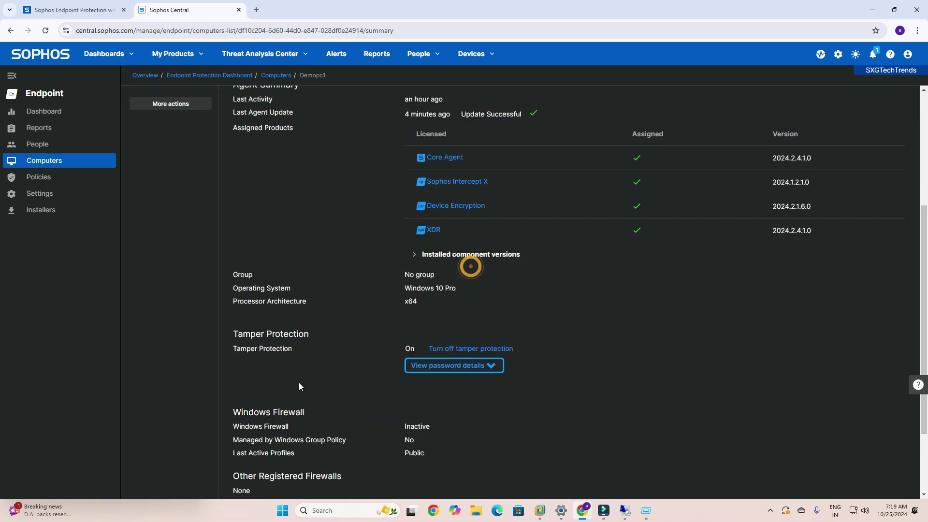
left_click(492, 366)
left_click_drag(337, 426, 245, 428)
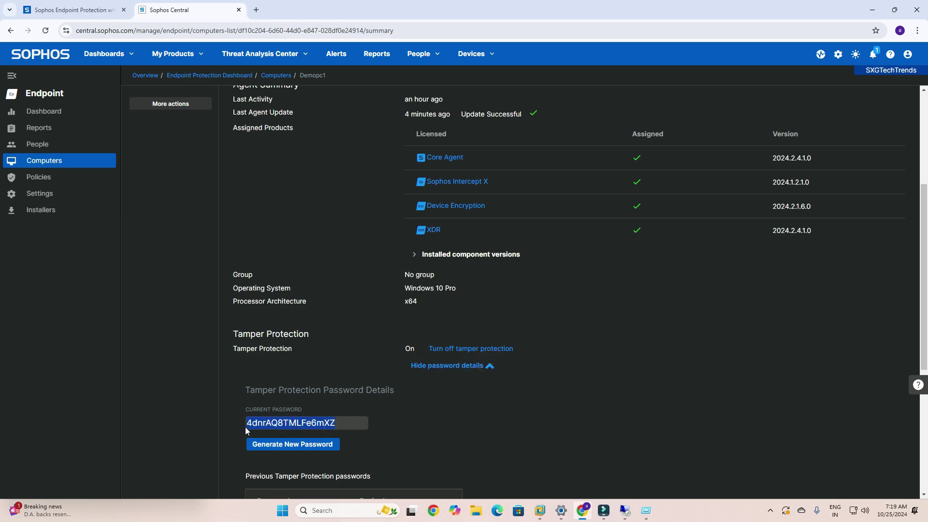
scroll(411, 433, "down", 3)
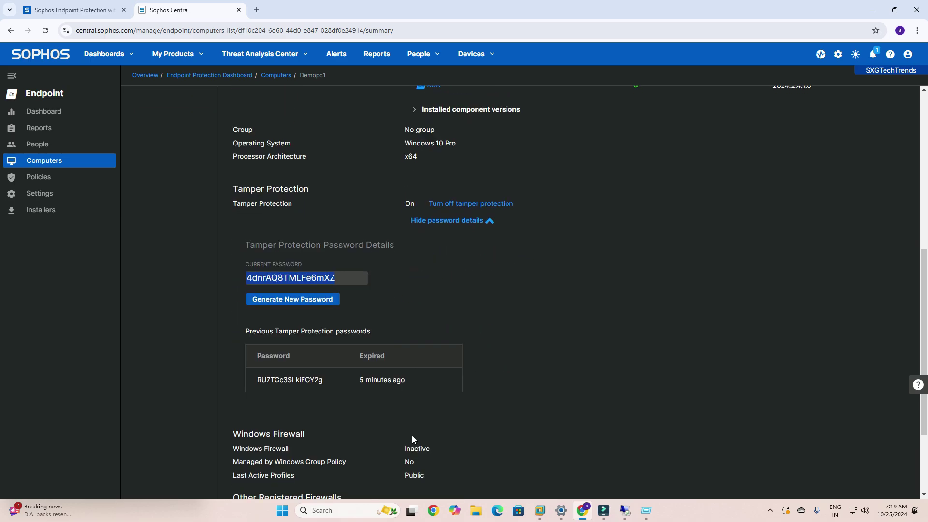
left_click(872, 10)
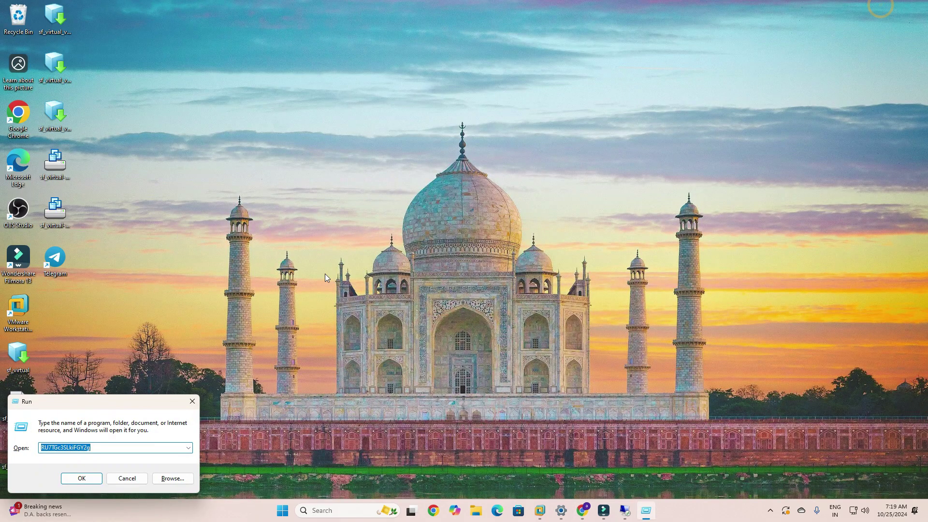
- Paste the tamper protection password into Sophos Endpoint, sign in as admin, and open Settings
left_click(623, 511)
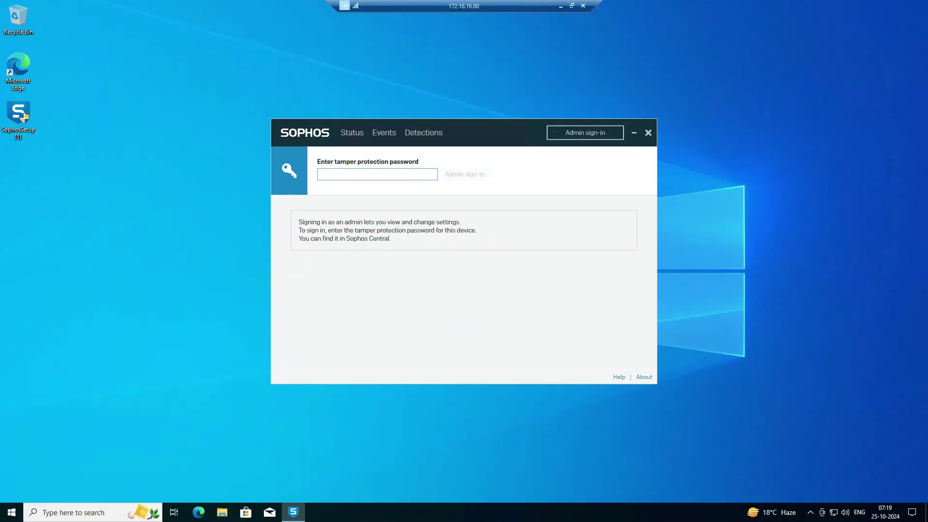
key("ctrl+v")
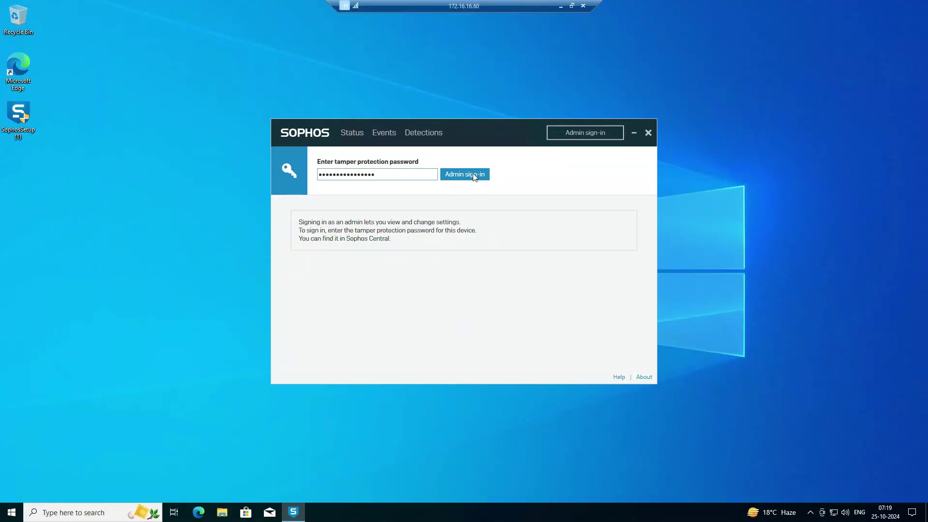
left_click(472, 174)
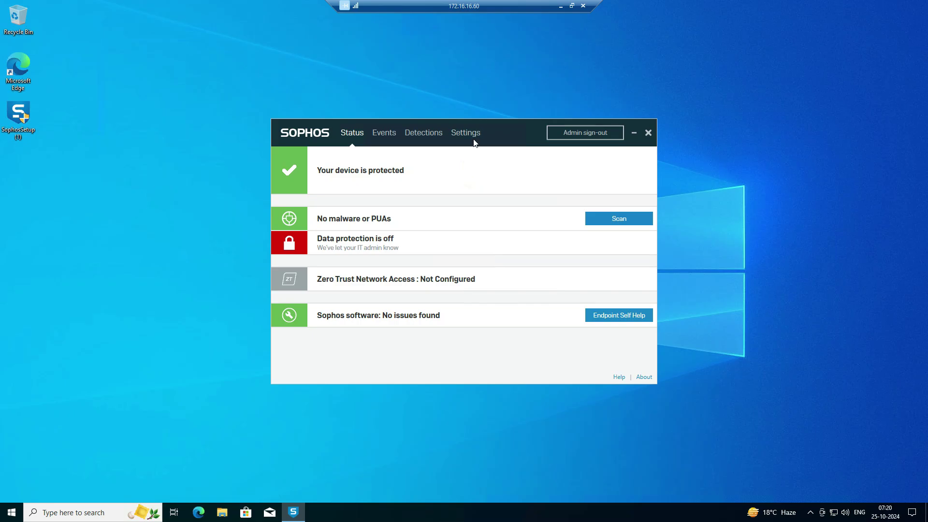
left_click(473, 136)
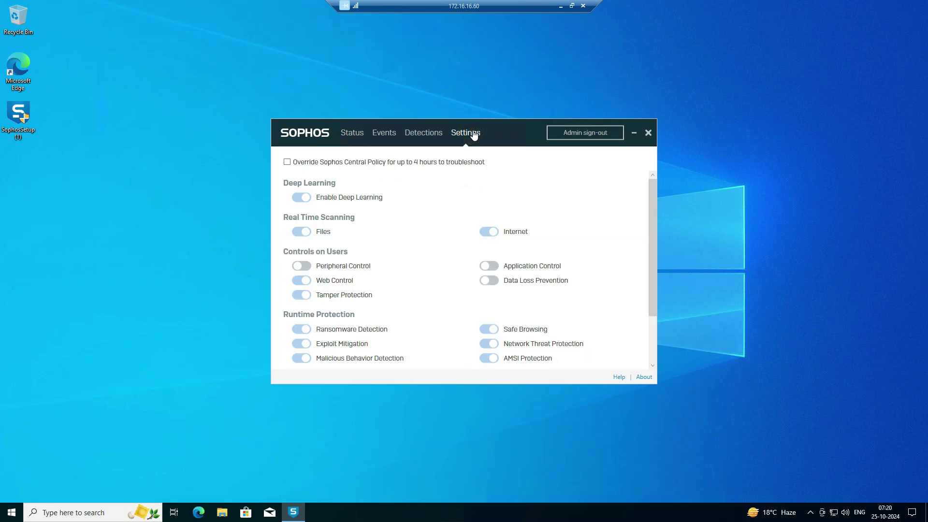
- Override the Central policy and turn off Deep Learning, file and internet scanning, Web Control, Tamper Protection
left_click(287, 162)
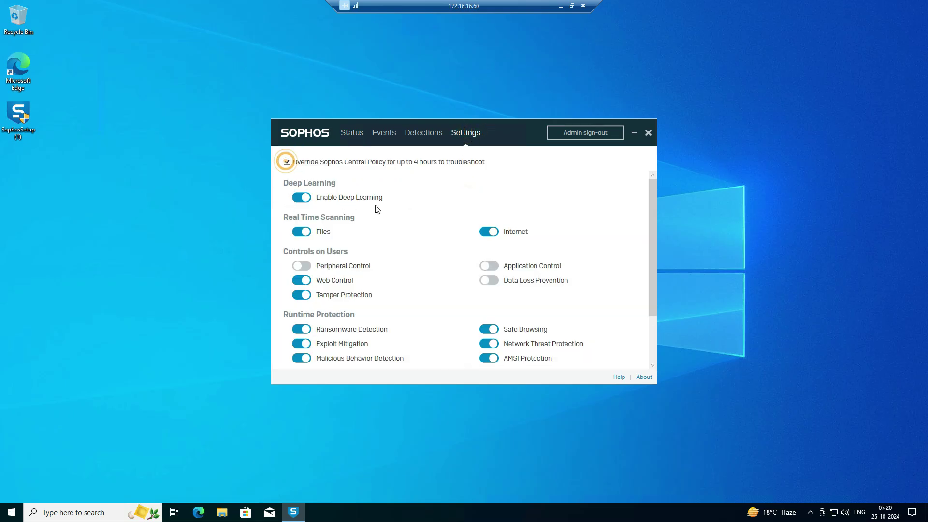
left_click(297, 199)
left_click(295, 233)
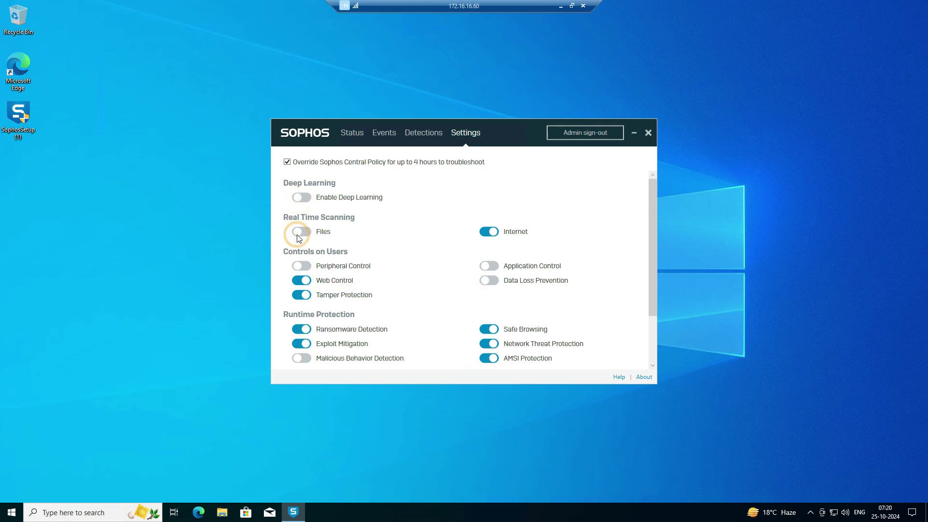
left_click(486, 234)
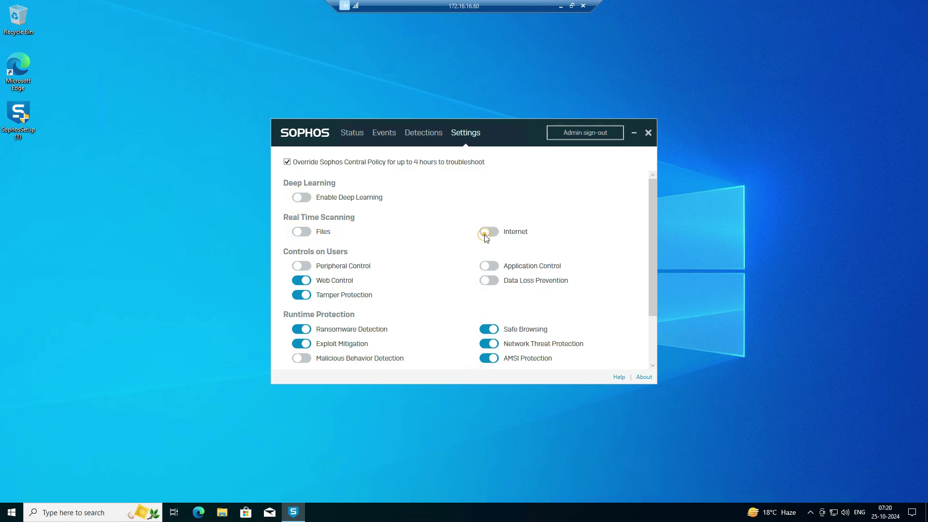
left_click(299, 283)
left_click(300, 295)
- Turn off Ransomware Detection, Exploit Mitigation, Safe Browsing, AMSI, Permanent Settings and Windows Firewall
left_click(298, 331)
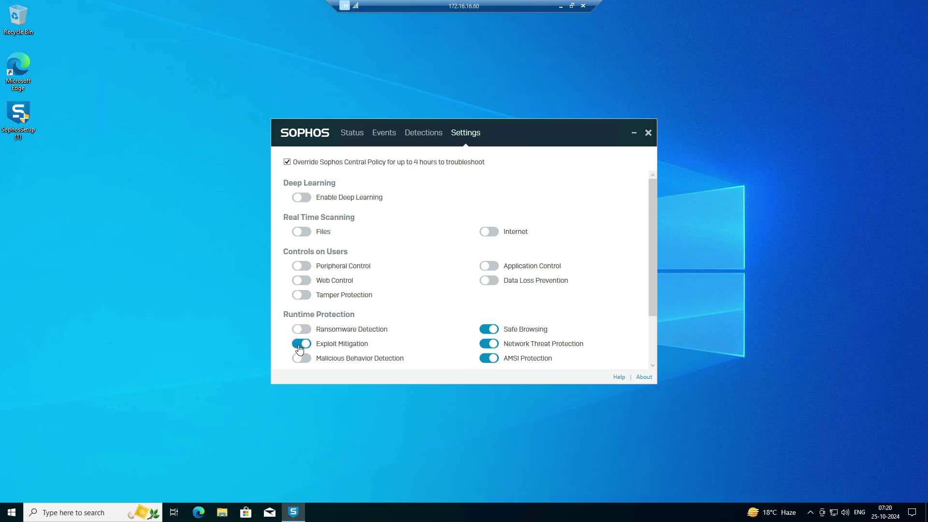
left_click(299, 344)
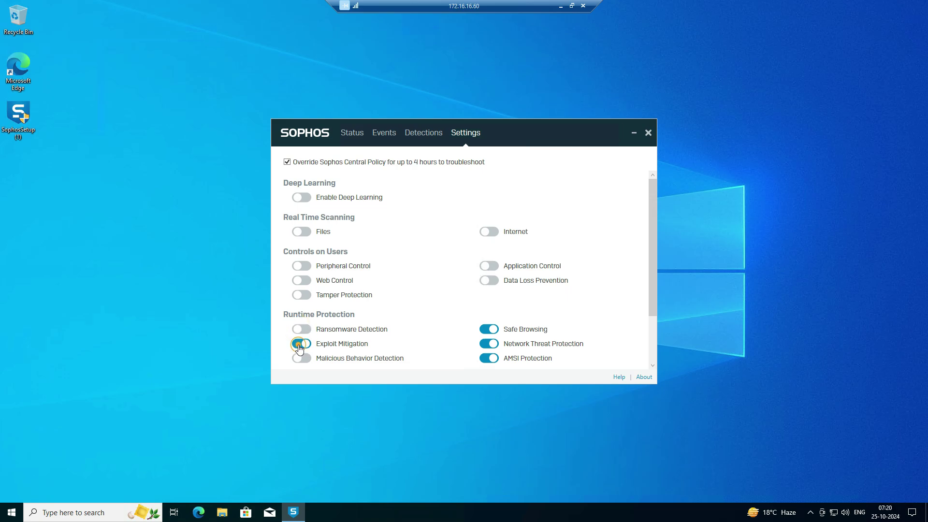
left_click(485, 330)
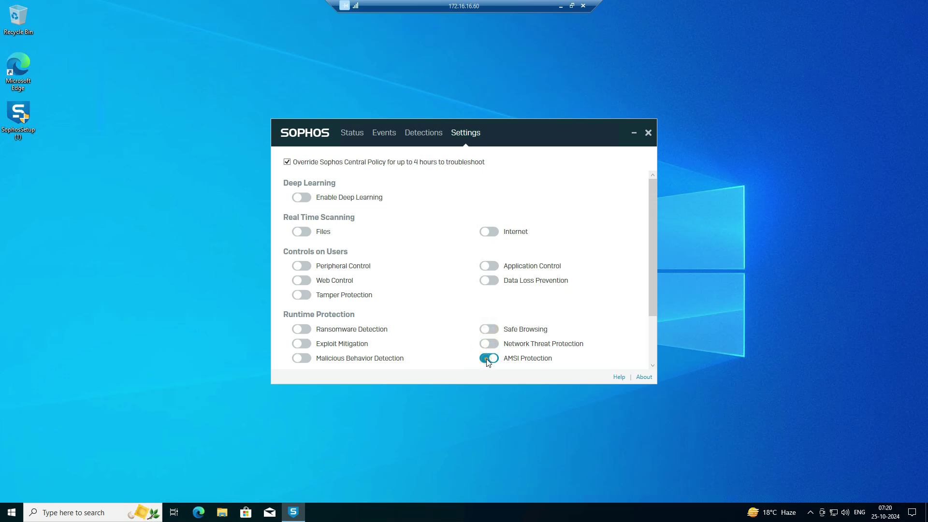
left_click(487, 358)
scroll(408, 321, "down", 2)
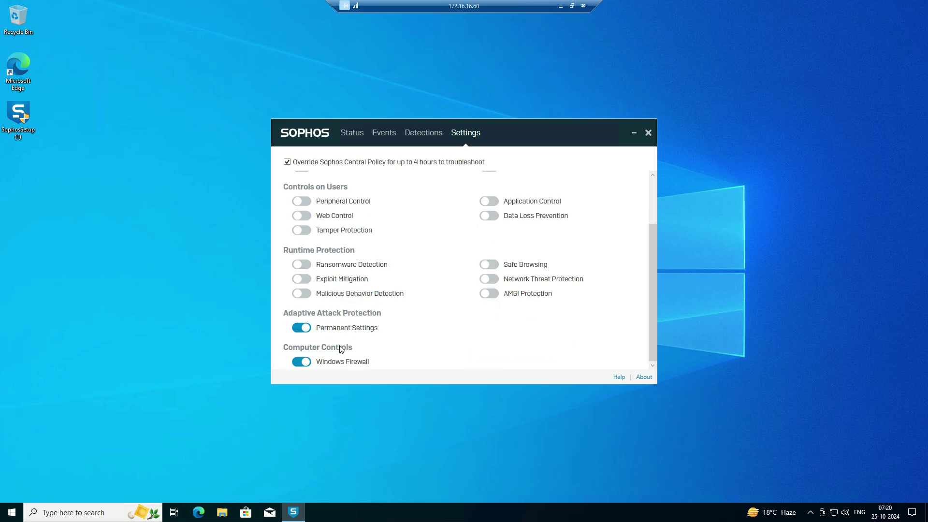
left_click(298, 329)
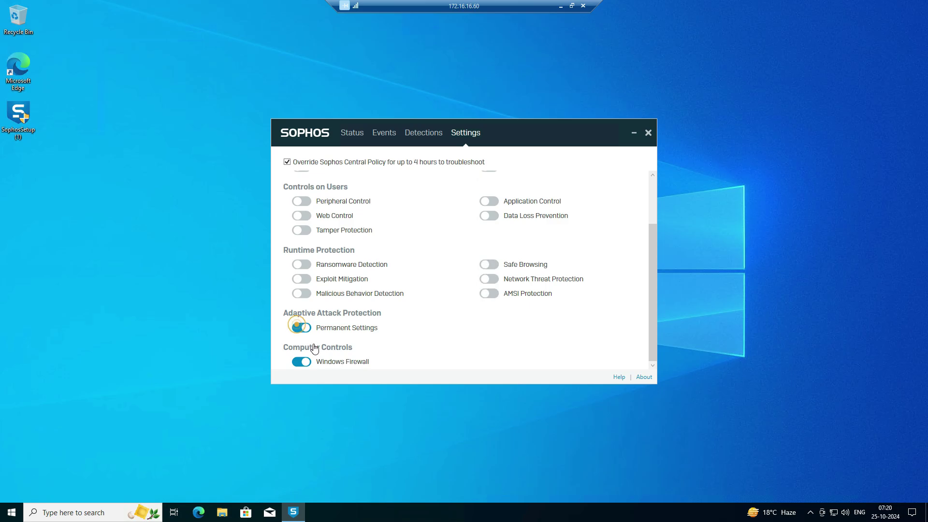
left_click(297, 363)
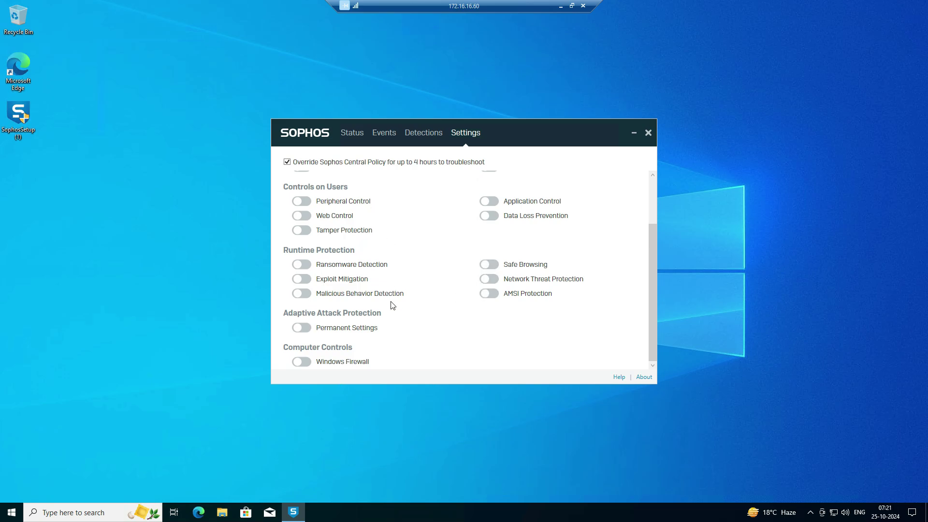
left_click(286, 163)
- Re-tick Override Sophos Central Policy to reset the toggles, then verify Deep Learning and scanning are back on
left_click(287, 163)
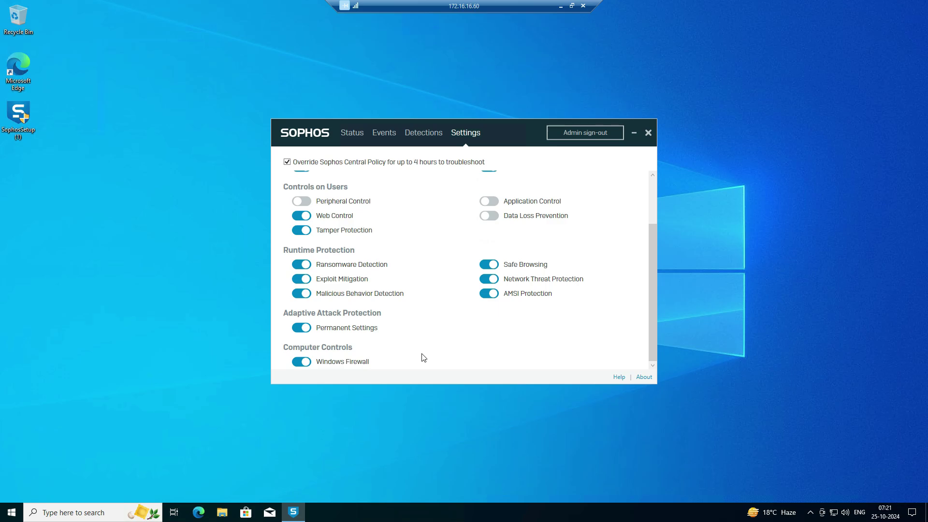
scroll(416, 310, "up", 3)
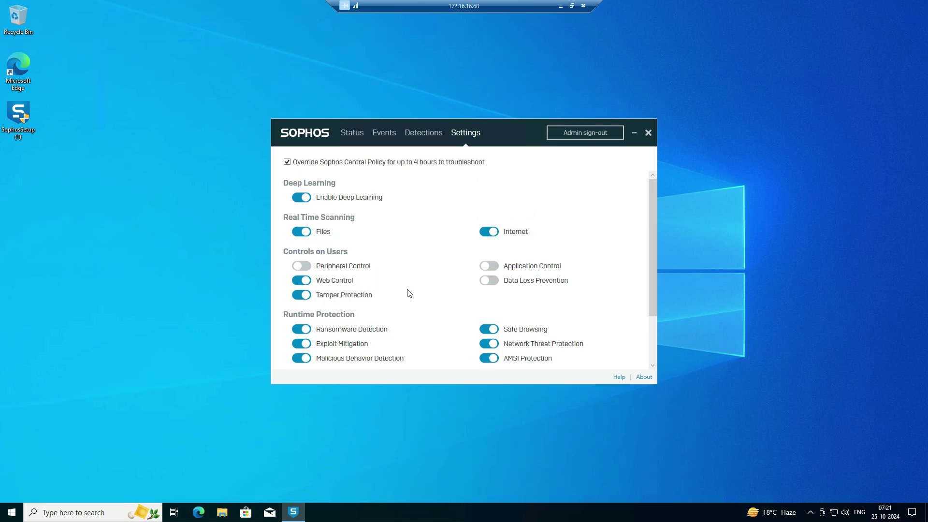
scroll(392, 288, "down", 2)
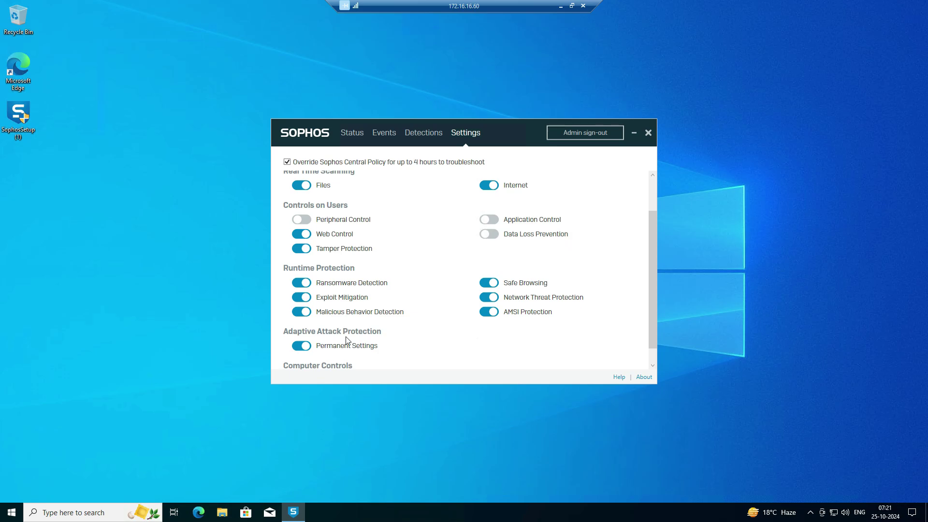
scroll(346, 340, "down", 1)
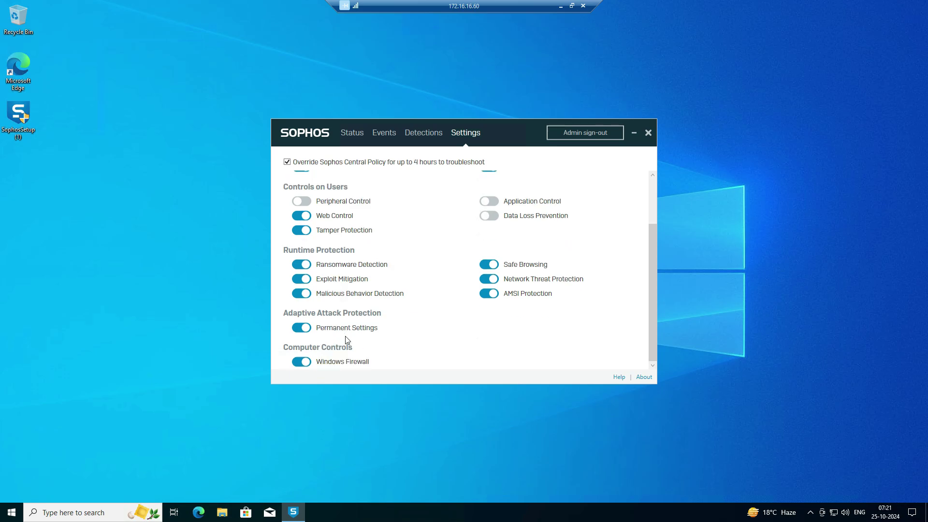
left_click(306, 203)
scroll(309, 213, "up", 2)
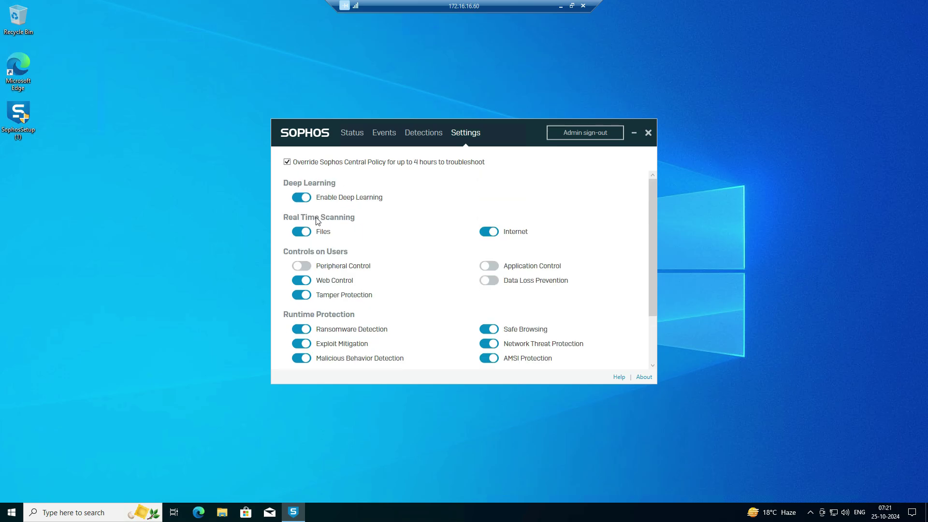